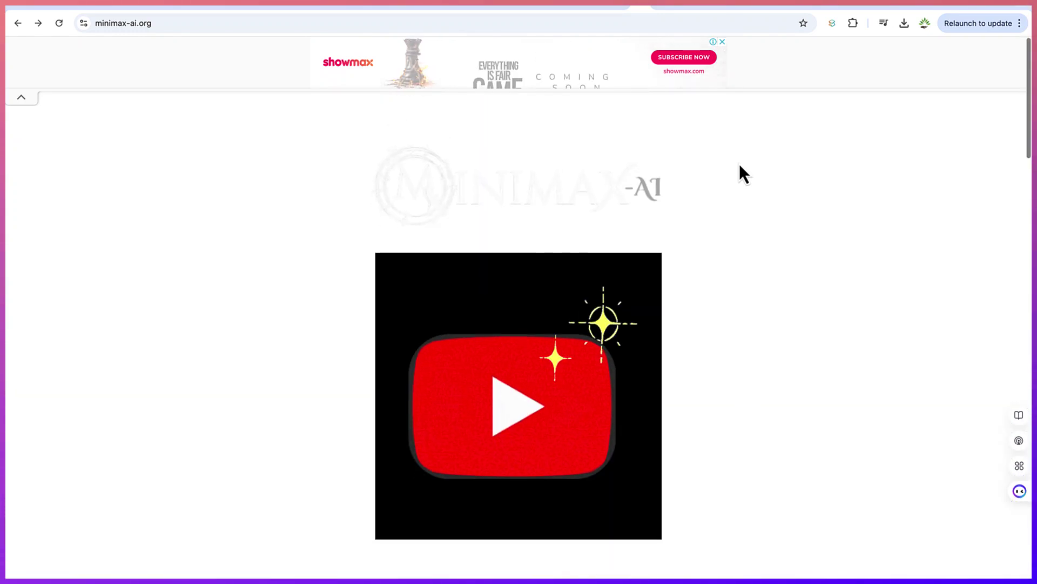
Step: Scroll the Minimax AI page down to the Some Latest AI Videos grid
{"action": "scroll", "coordinate": [739, 164], "scroll_direction": "down", "scroll_amount": 1}
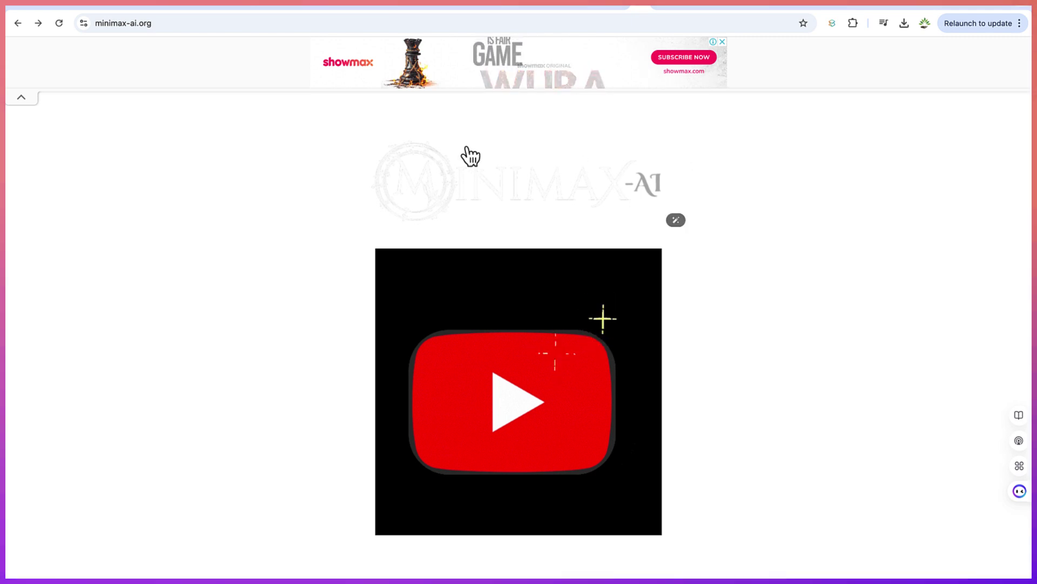
{"action": "left_click", "coordinate": [181, 24]}
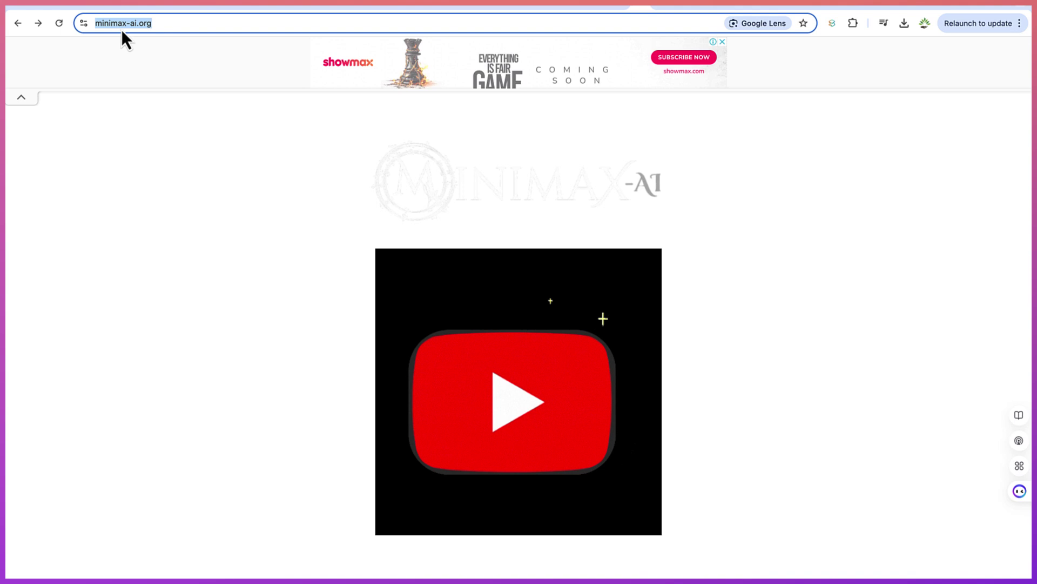
{"action": "left_click", "coordinate": [154, 27]}
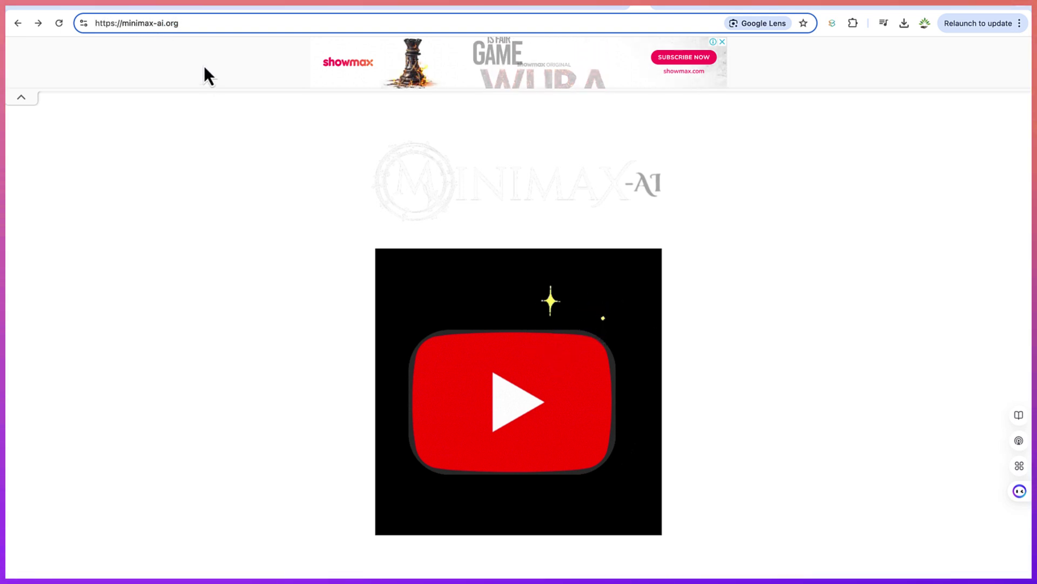
{"action": "scroll", "coordinate": [279, 229], "scroll_direction": "down", "scroll_amount": 10}
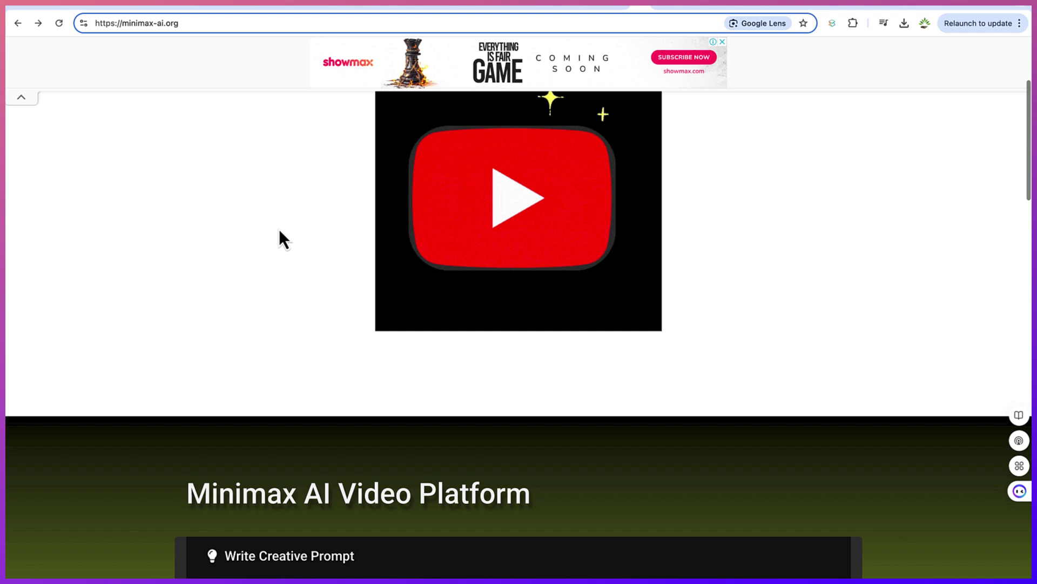
{"action": "scroll", "coordinate": [279, 228], "scroll_direction": "down", "scroll_amount": 9}
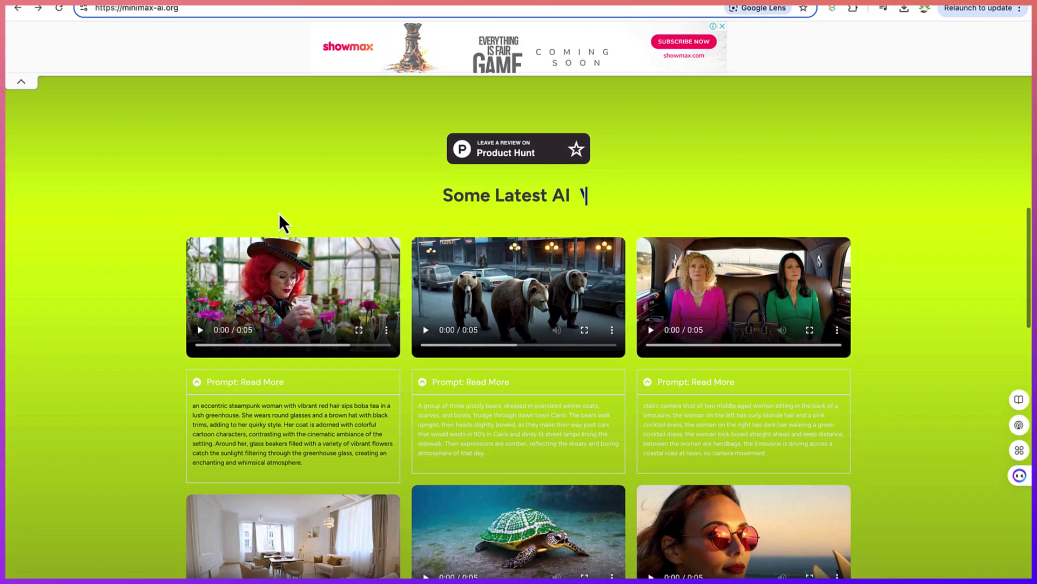
{"action": "scroll", "coordinate": [292, 227], "scroll_direction": "down", "scroll_amount": 1}
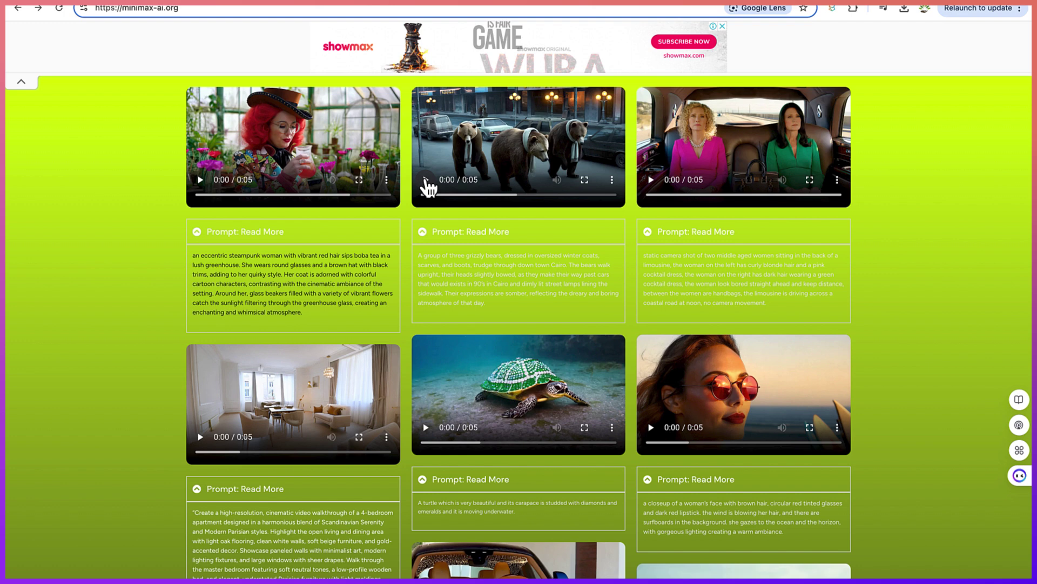
Step: Play the grizzly bears sample clip, then stop the steampunk woman clip
{"action": "left_click", "coordinate": [425, 179]}
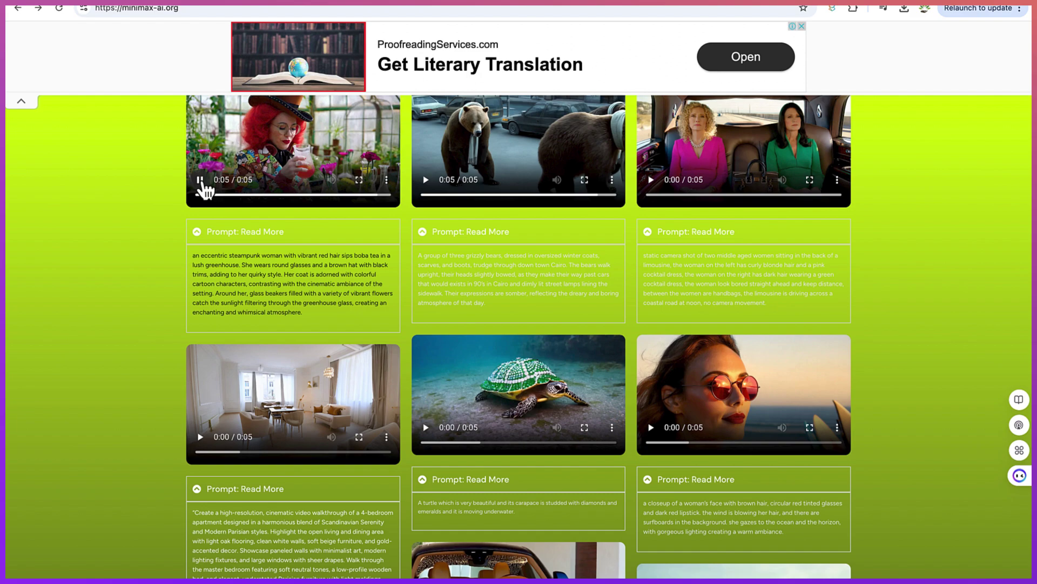
{"action": "left_click", "coordinate": [201, 181]}
{"action": "scroll", "coordinate": [202, 184], "scroll_direction": "up", "scroll_amount": 1}
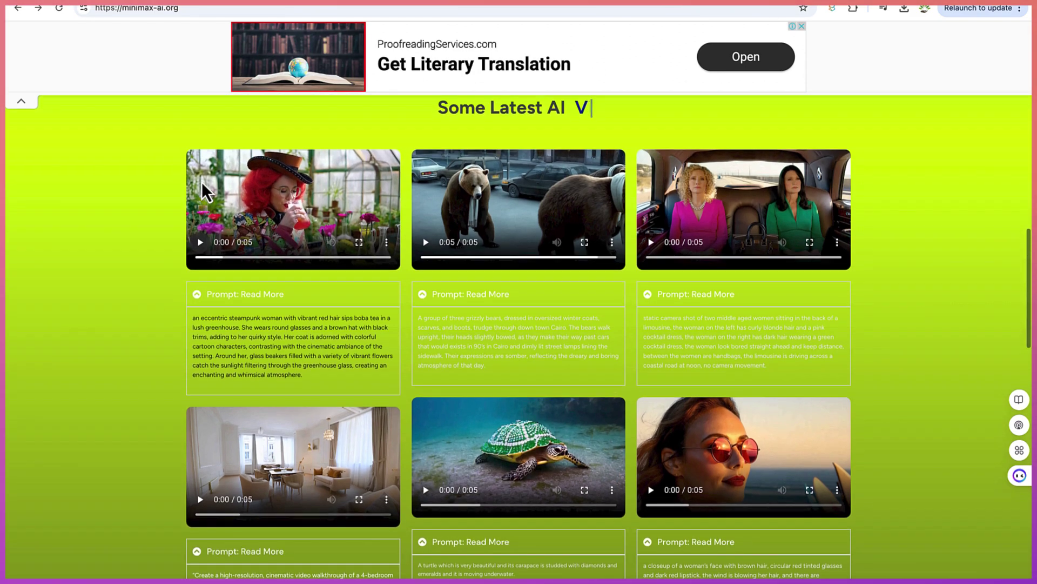
{"action": "scroll", "coordinate": [203, 182], "scroll_direction": "down", "scroll_amount": 4}
{"action": "scroll", "coordinate": [202, 181], "scroll_direction": "up", "scroll_amount": 1}
{"action": "scroll", "coordinate": [202, 181], "scroll_direction": "down", "scroll_amount": 15}
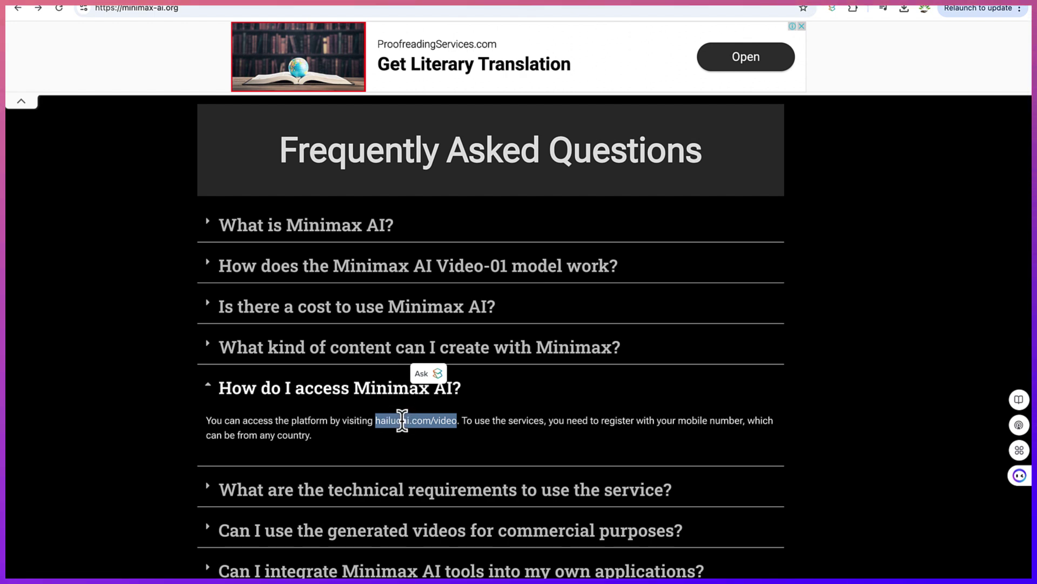
Step: Copy the hailuoai.com/video address from the FAQ answer text
{"action": "right_click", "coordinate": [402, 420]}
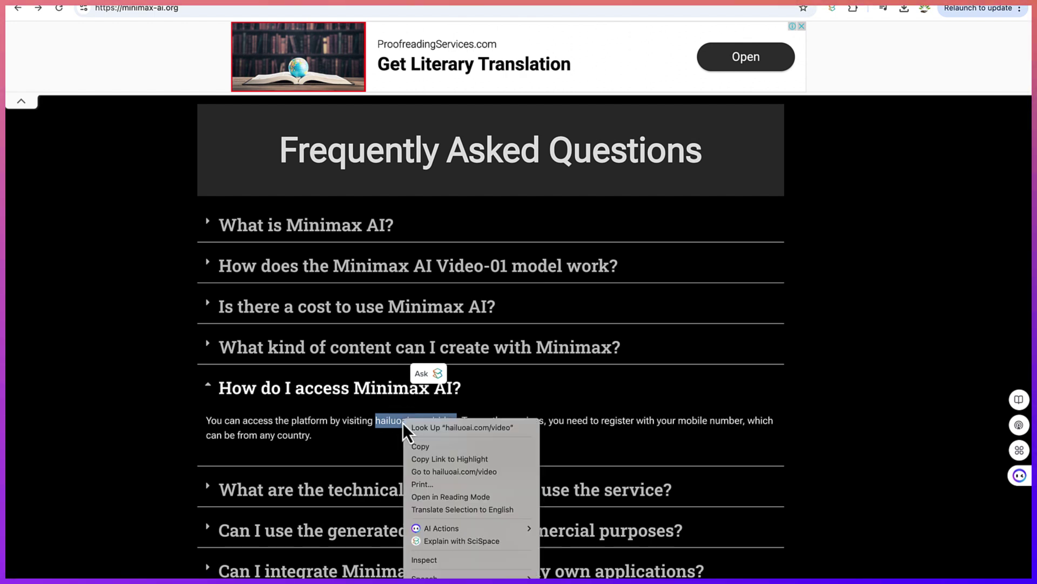
{"action": "left_click", "coordinate": [421, 448]}
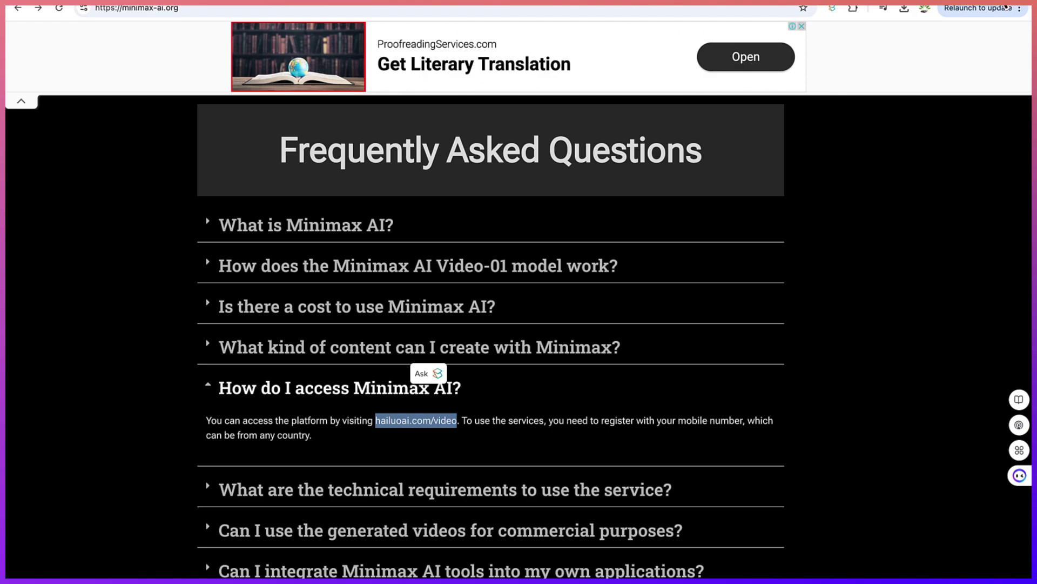
Step: Paste the copied address into a new Chrome tab and load hailuoai.com/video
{"action": "key", "text": "super+t"}
{"action": "type", "text": "hailuoai.com/video"}
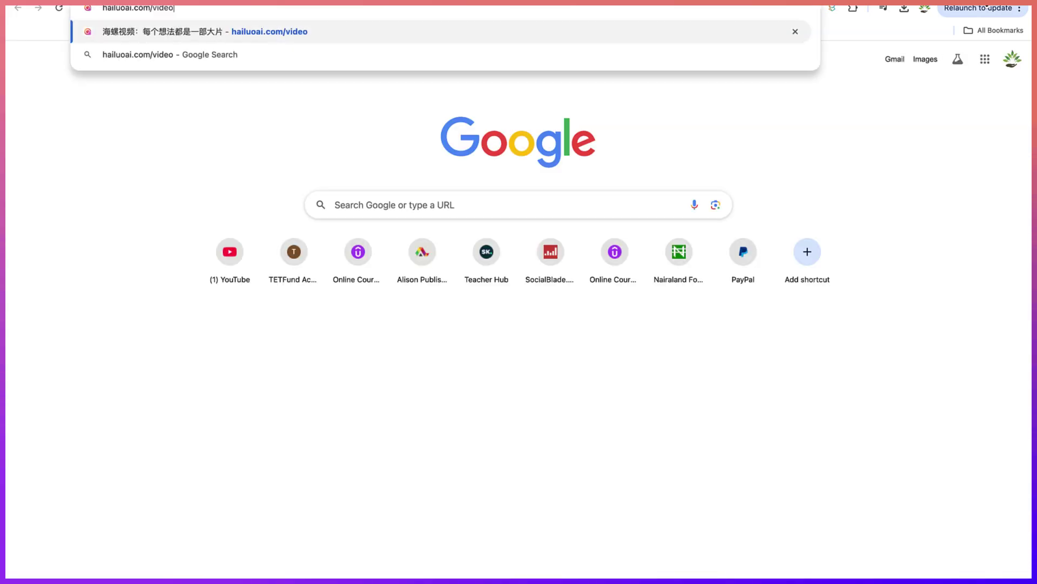
{"action": "key", "text": "Return"}
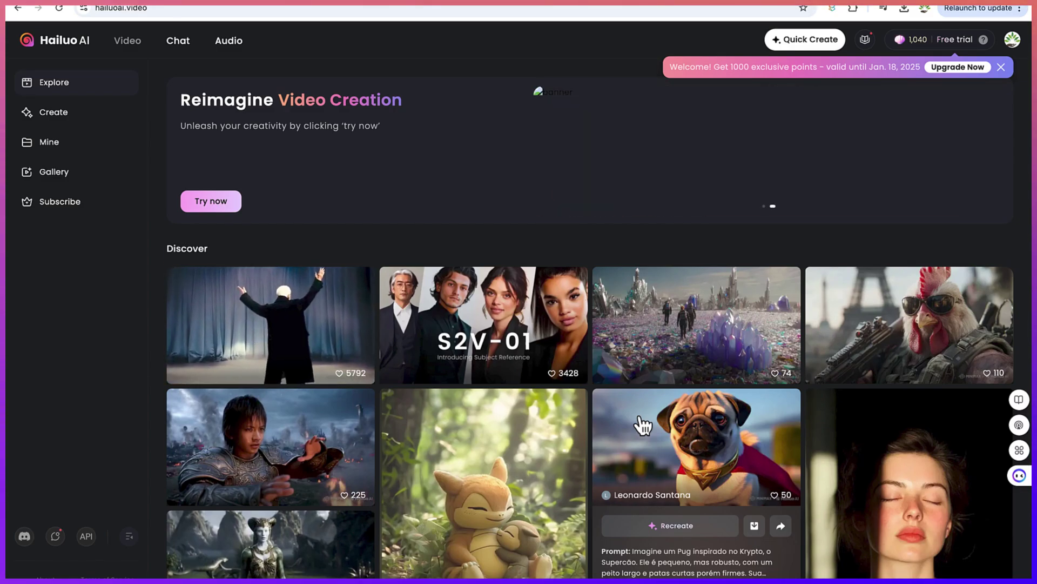
{"action": "mouse_move", "coordinate": [562, 342]}
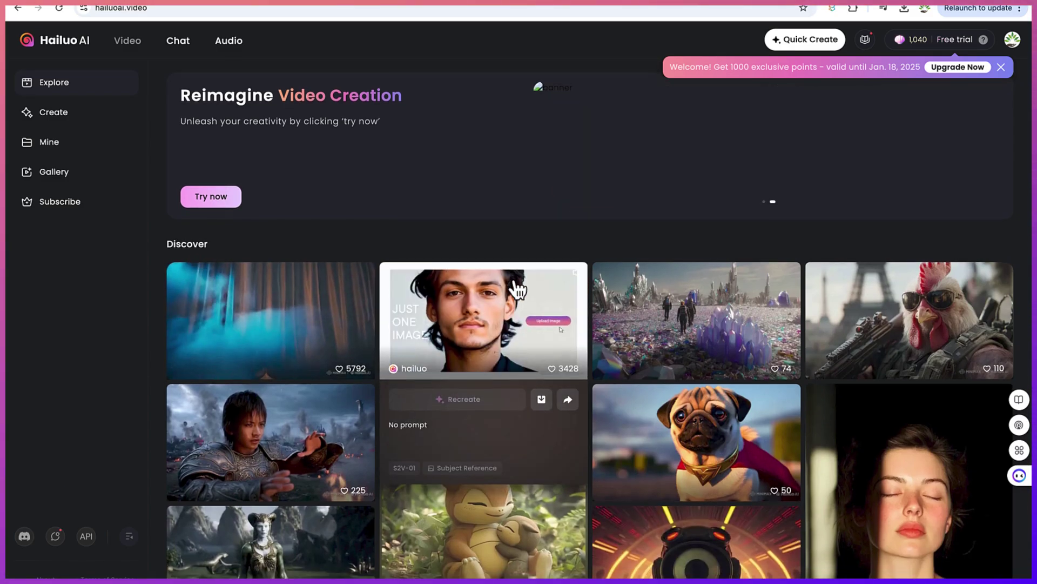
{"action": "scroll", "coordinate": [518, 290], "scroll_direction": "down", "scroll_amount": 1}
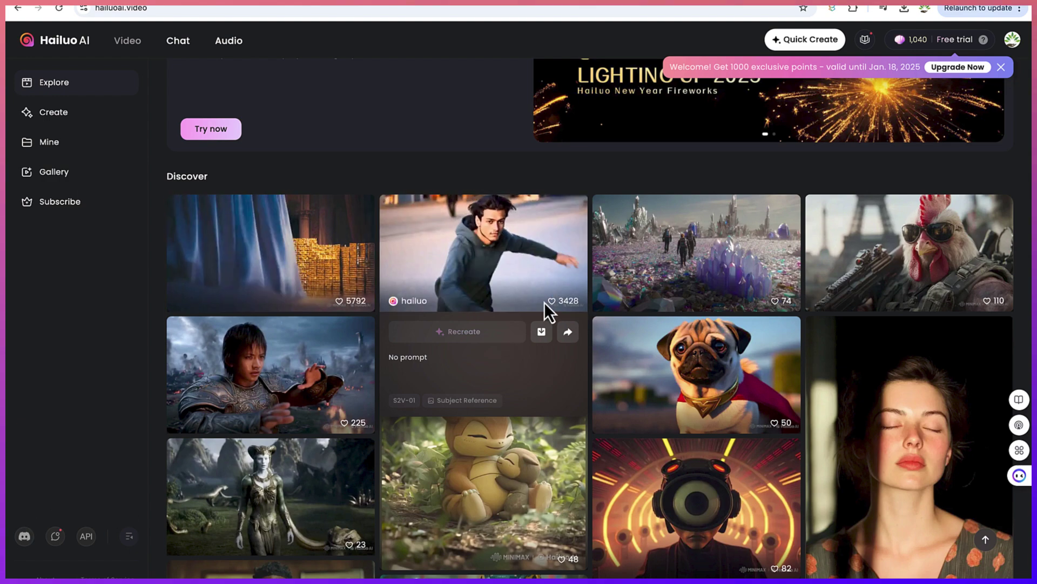
{"action": "scroll", "coordinate": [549, 378], "scroll_direction": "down", "scroll_amount": 4}
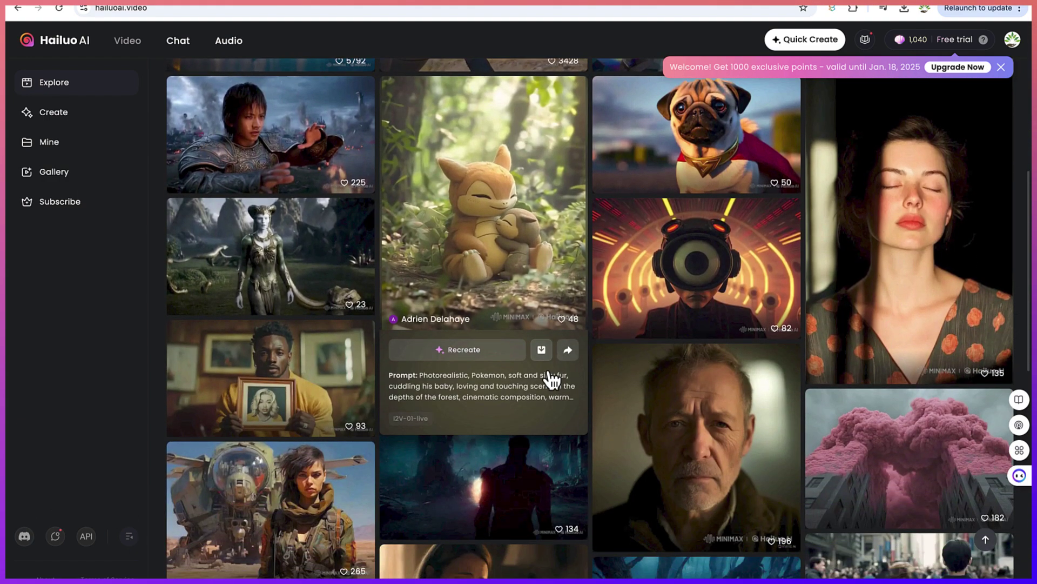
{"action": "scroll", "coordinate": [550, 377], "scroll_direction": "down", "scroll_amount": 3}
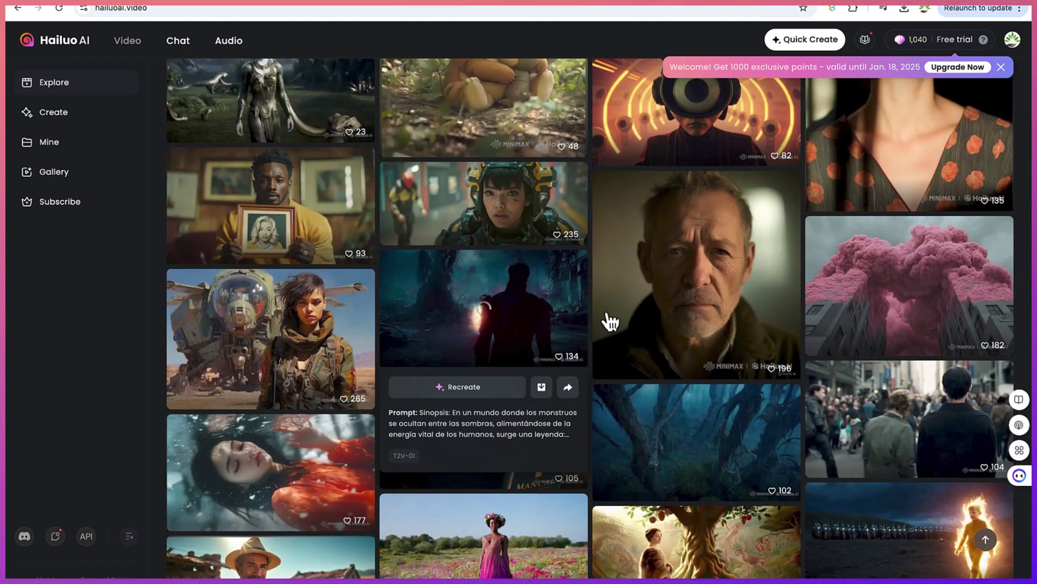
{"action": "scroll", "coordinate": [548, 493], "scroll_direction": "down", "scroll_amount": 3}
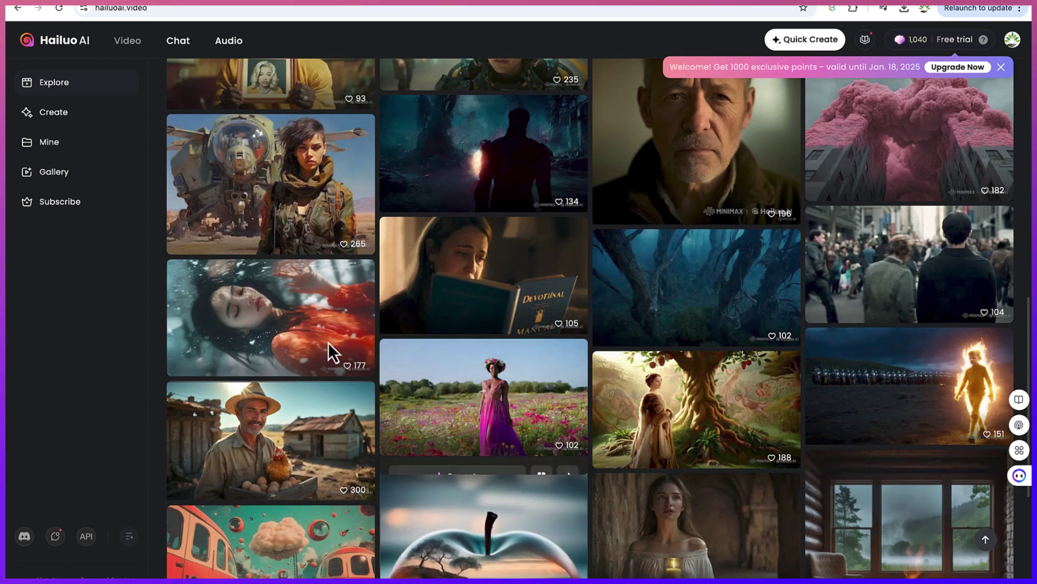
{"action": "mouse_move", "coordinate": [327, 346]}
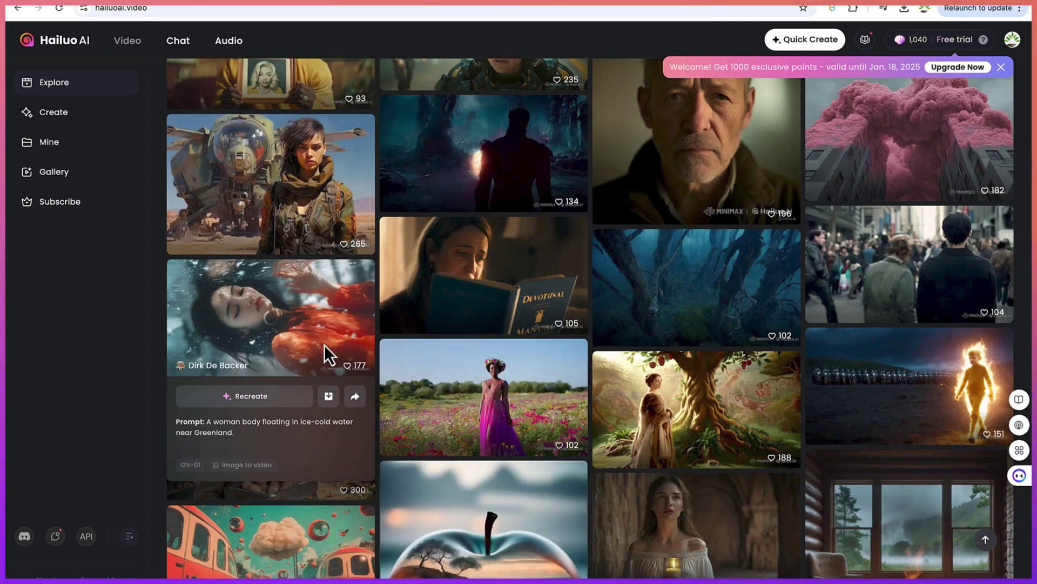
{"action": "scroll", "coordinate": [324, 345], "scroll_direction": "down", "scroll_amount": 3}
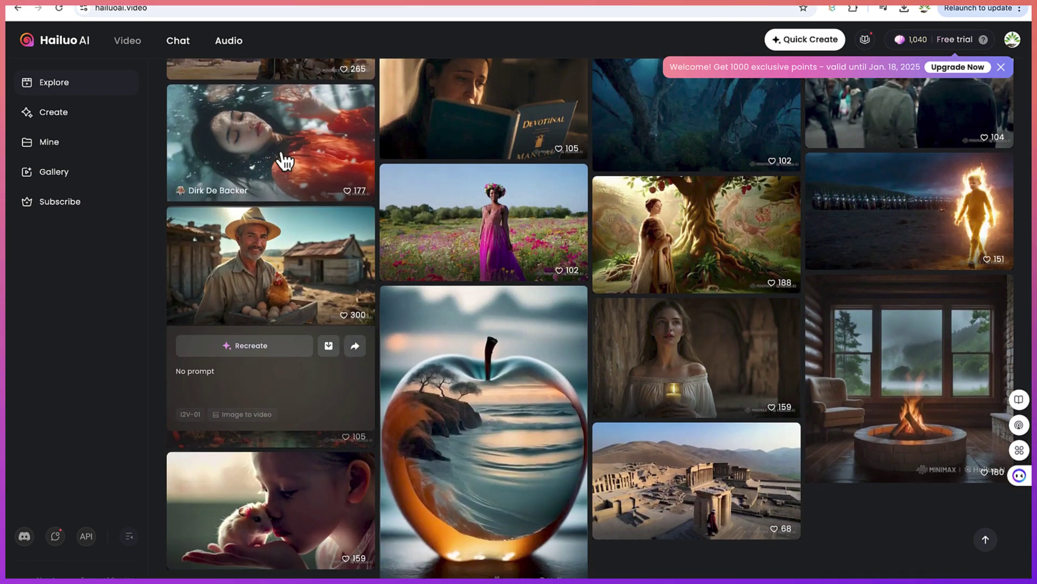
{"action": "mouse_move", "coordinate": [282, 158]}
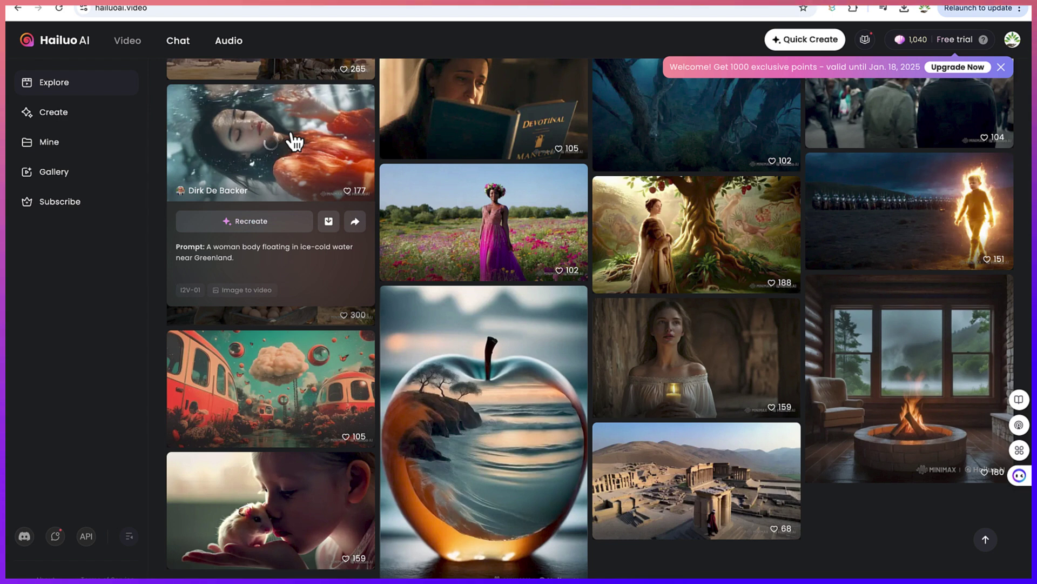
{"action": "mouse_move", "coordinate": [313, 389]}
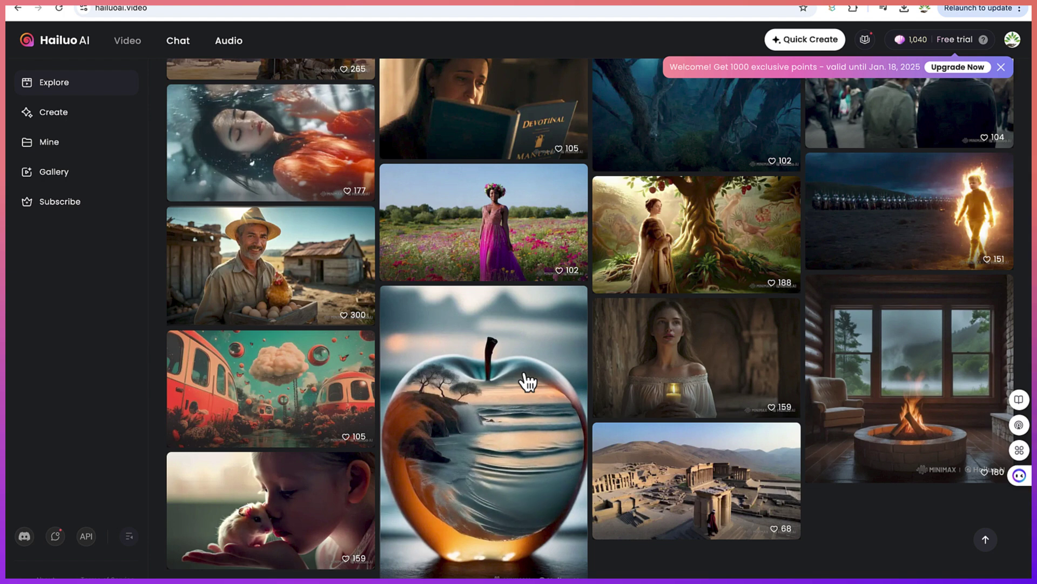
{"action": "scroll", "coordinate": [510, 403], "scroll_direction": "down", "scroll_amount": 1}
{"action": "scroll", "coordinate": [510, 403], "scroll_direction": "down", "scroll_amount": 3}
{"action": "mouse_move", "coordinate": [507, 397]}
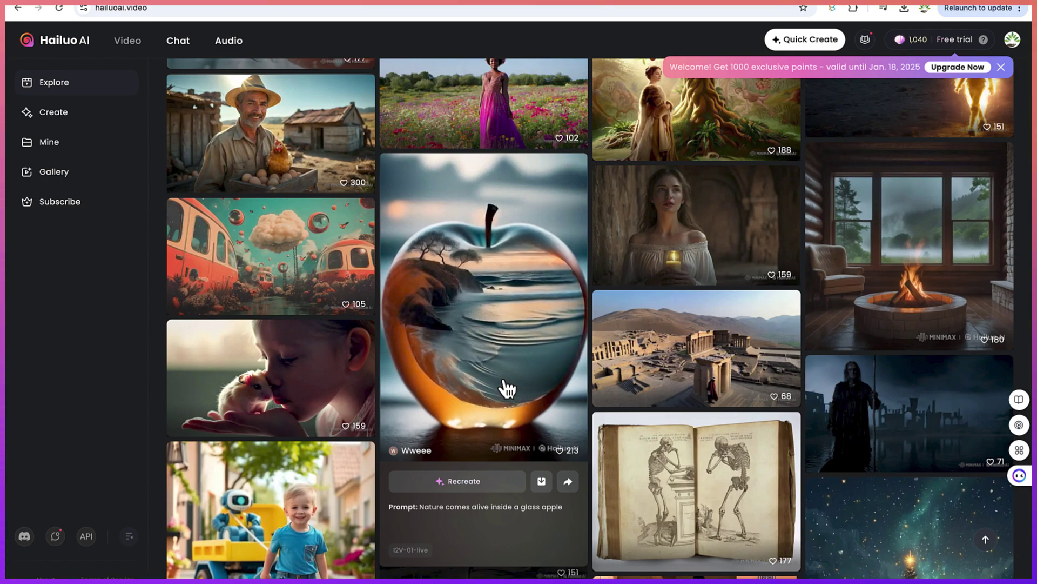
{"action": "scroll", "coordinate": [507, 388], "scroll_direction": "down", "scroll_amount": 15}
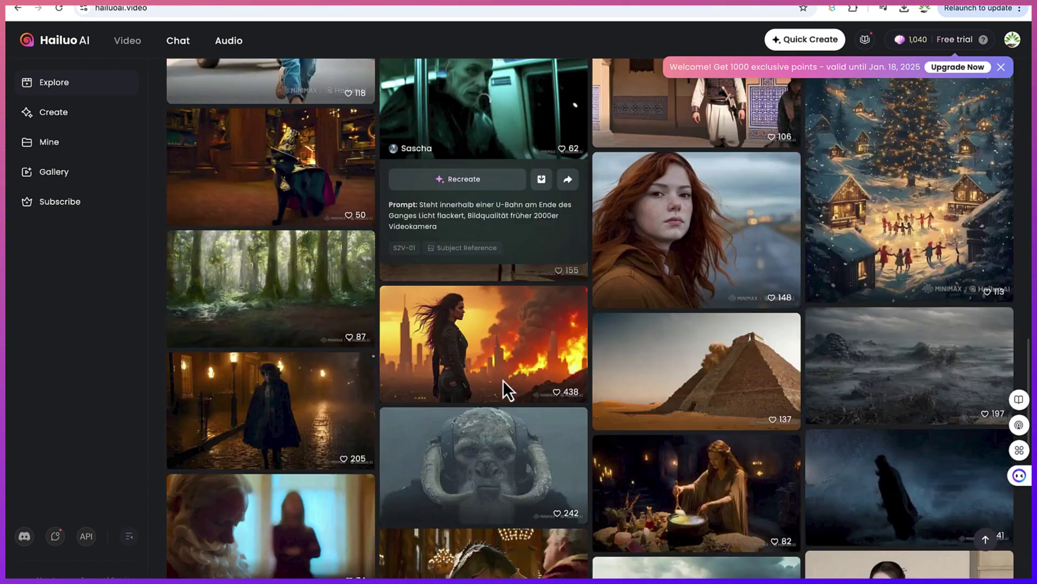
{"action": "scroll", "coordinate": [505, 385], "scroll_direction": "up", "scroll_amount": 20}
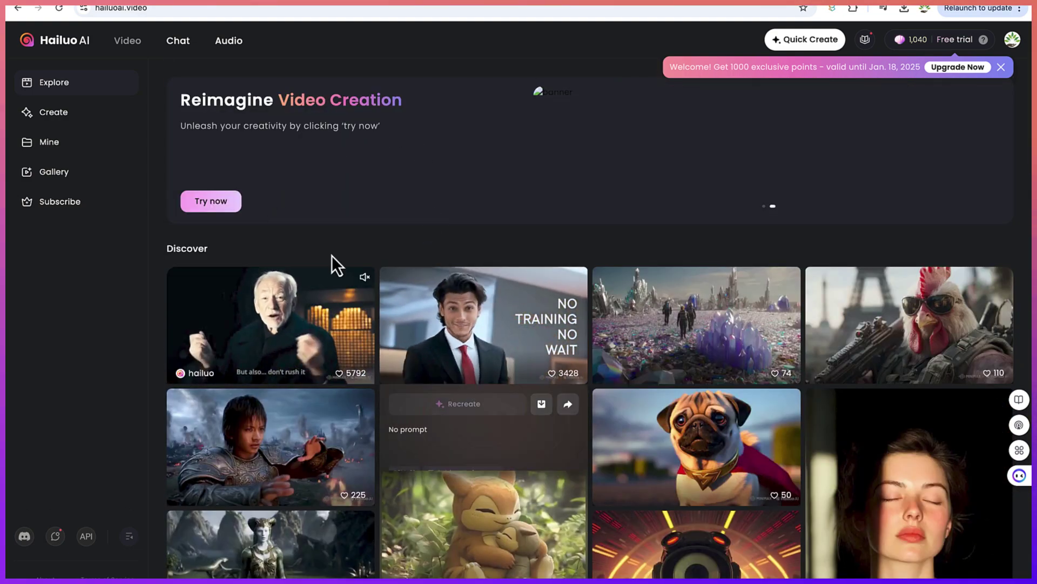
Step: Start creating from the Explore banner's Try now and choose Image to Video mode
{"action": "left_click", "coordinate": [221, 208]}
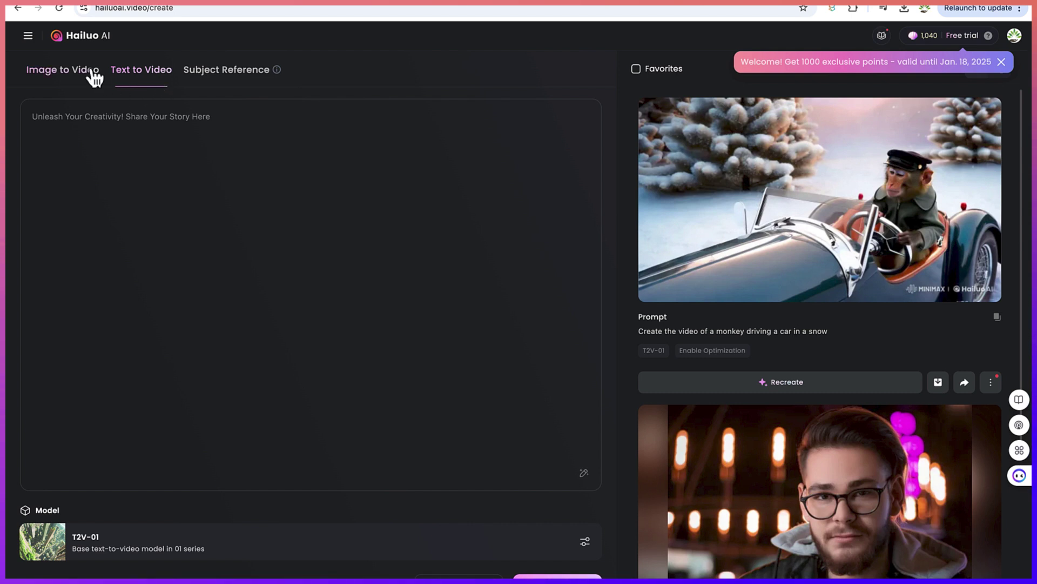
{"action": "left_click", "coordinate": [74, 79]}
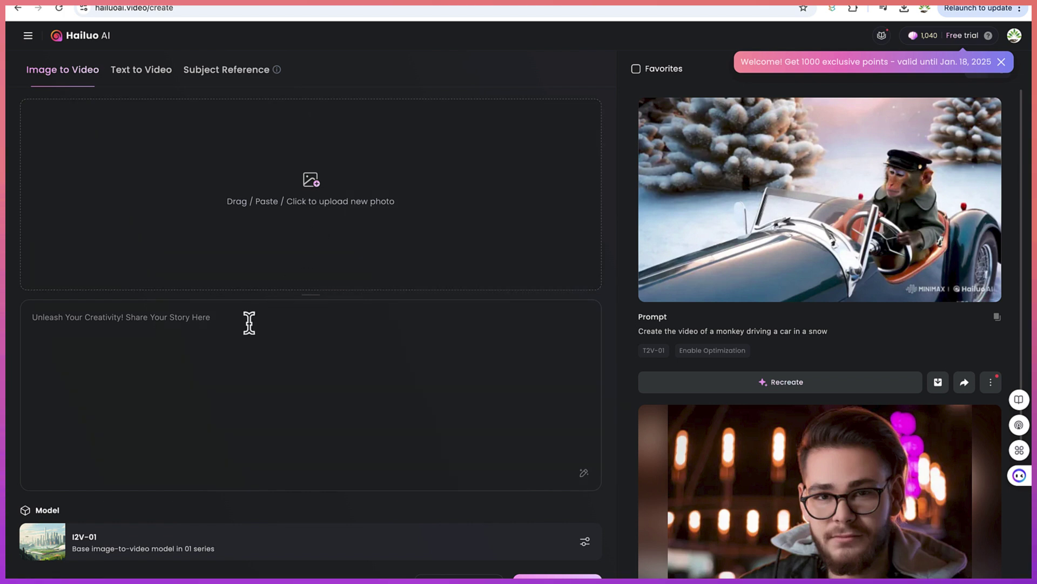
Step: Switch the creation page to the Text to Video tab
{"action": "left_click", "coordinate": [158, 74]}
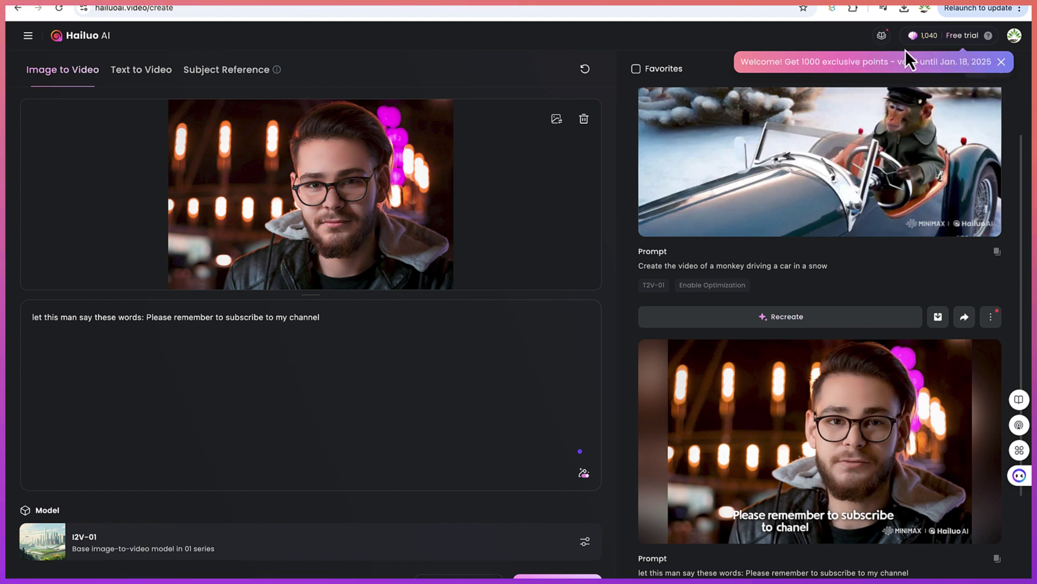
{"action": "mouse_move", "coordinate": [930, 49]}
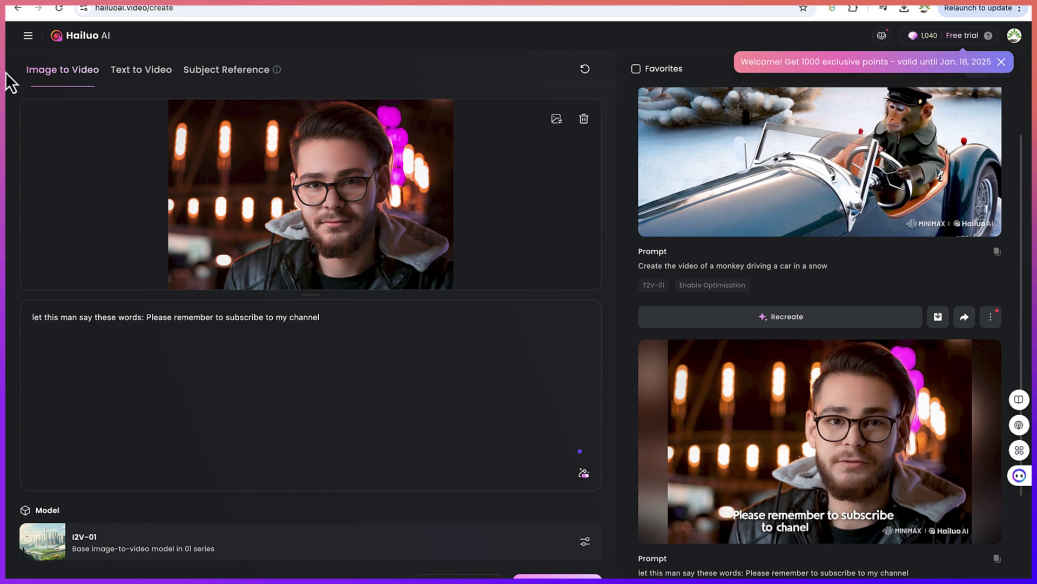
{"action": "left_click", "coordinate": [27, 38]}
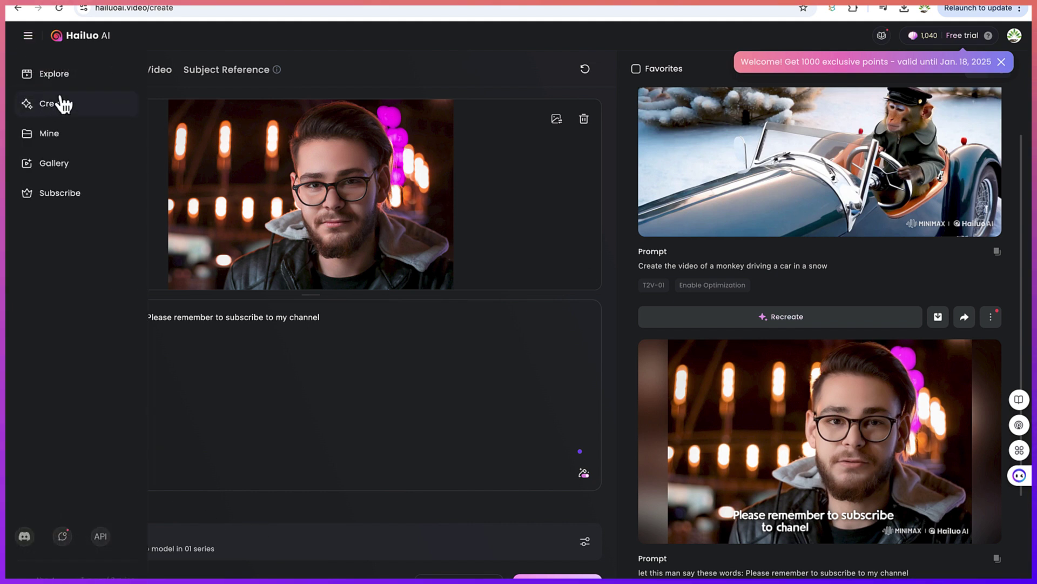
{"action": "left_click", "coordinate": [256, 43]}
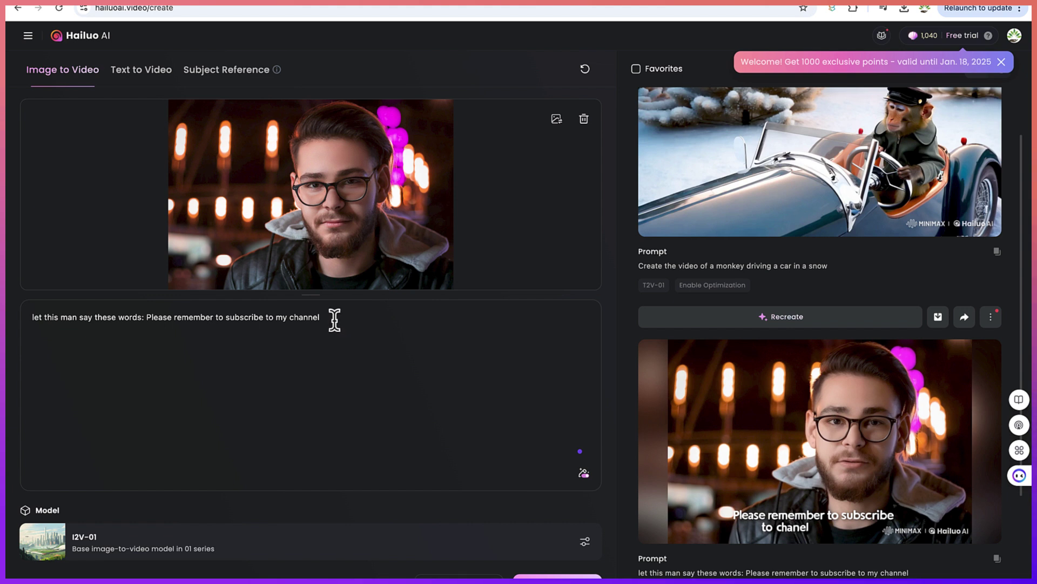
Step: Scroll the history to the man video, copy its share link, and open its more-options menu
{"action": "scroll", "coordinate": [783, 457], "scroll_direction": "down", "scroll_amount": 2}
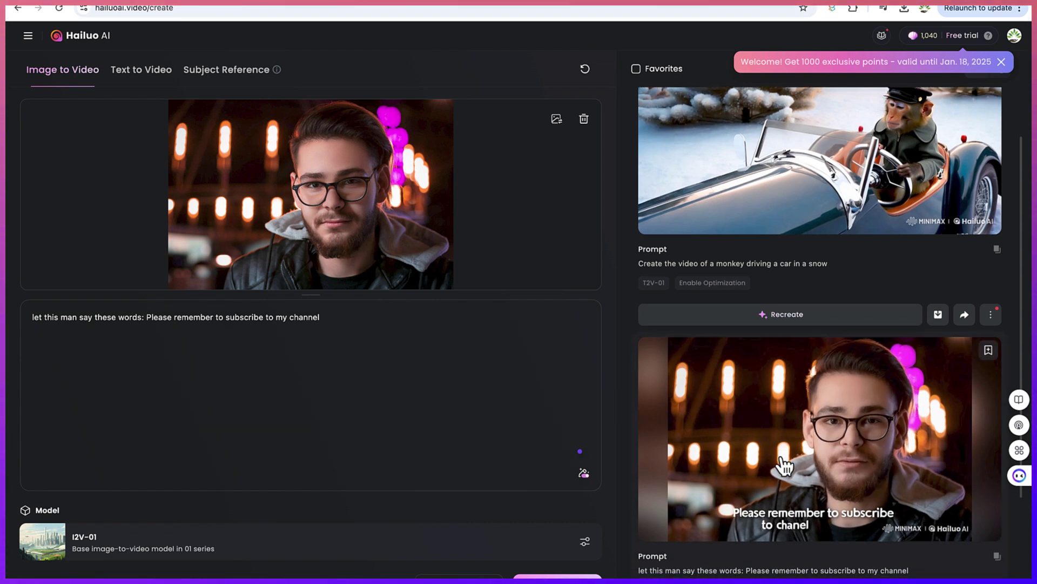
{"action": "scroll", "coordinate": [785, 465], "scroll_direction": "down", "scroll_amount": 2}
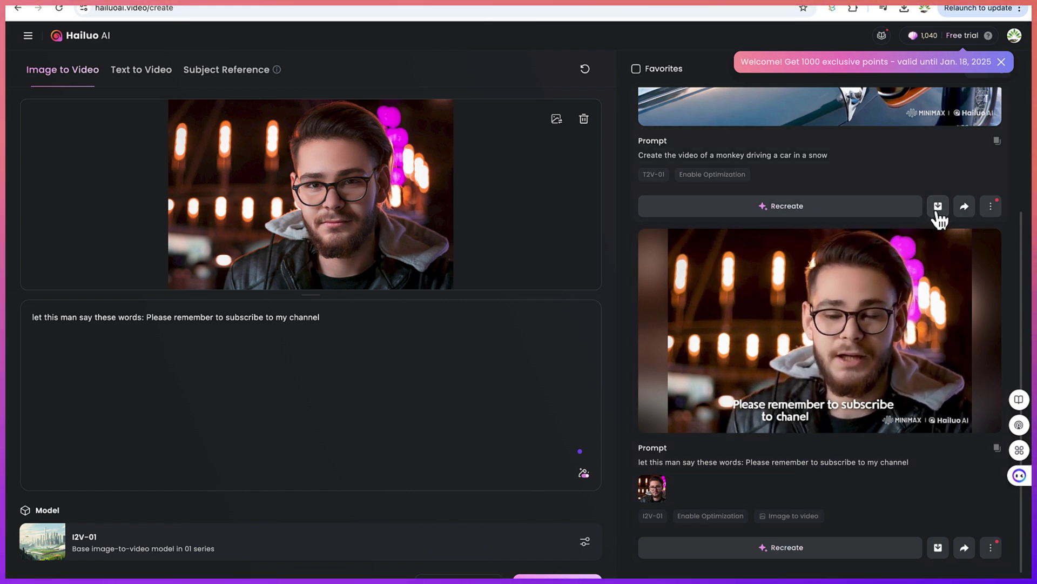
{"action": "scroll", "coordinate": [908, 351], "scroll_direction": "down", "scroll_amount": 1}
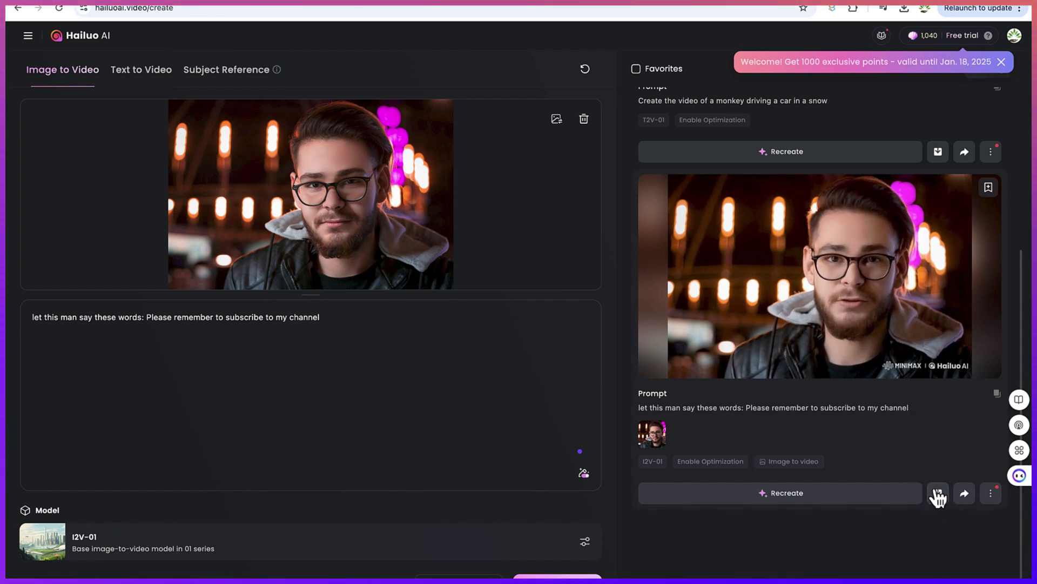
{"action": "left_click", "coordinate": [963, 492]}
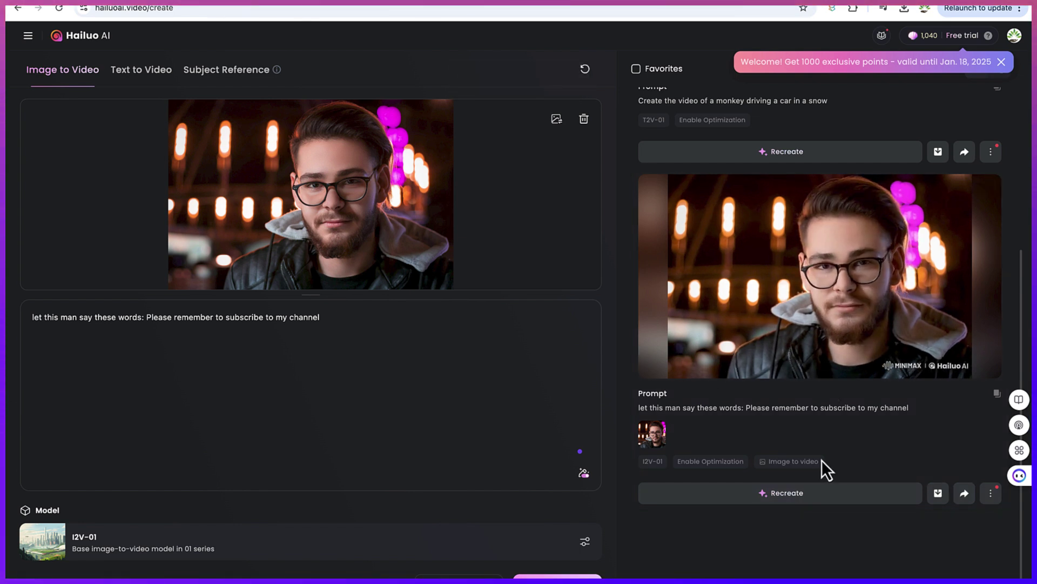
{"action": "left_click", "coordinate": [991, 493]}
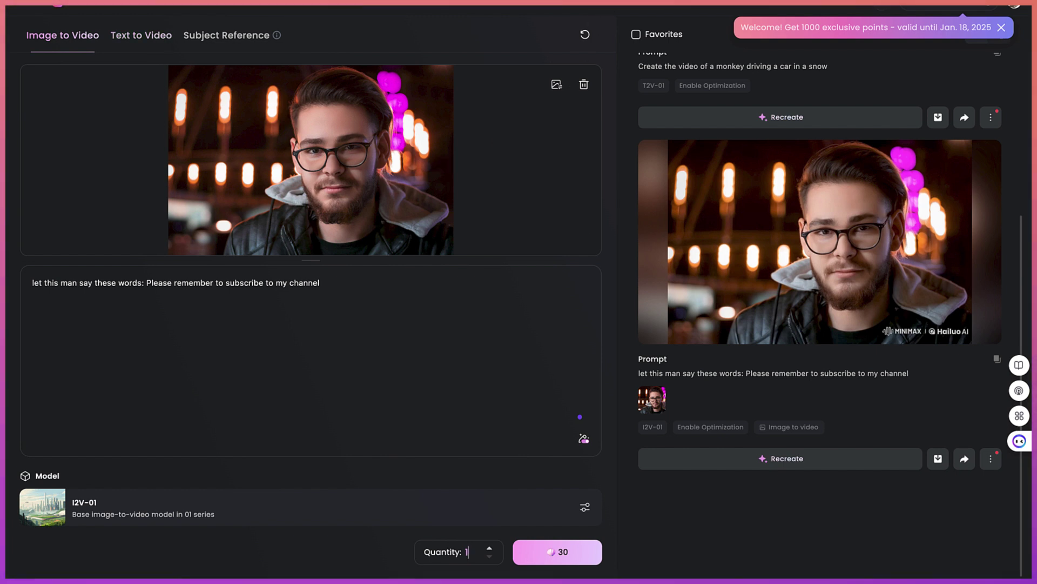
Step: Switch to Text to Video for the monkey driving in snow prompt
{"action": "left_click", "coordinate": [141, 35]}
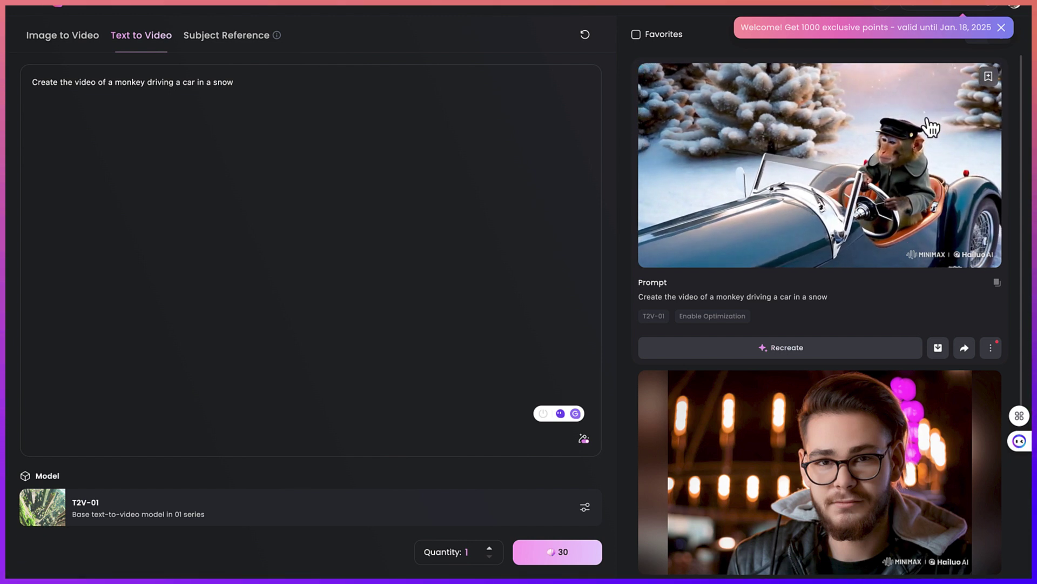
Step: Download the monkey-in-snow clip and open the finished MP4 from Chrome's downloads
{"action": "mouse_move", "coordinate": [938, 12]}
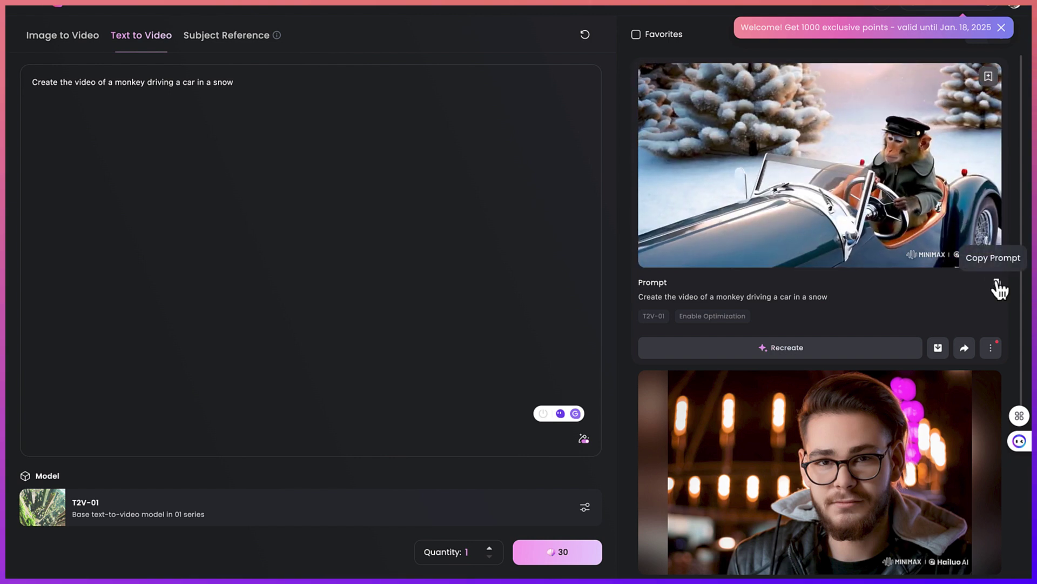
{"action": "left_click", "coordinate": [939, 351]}
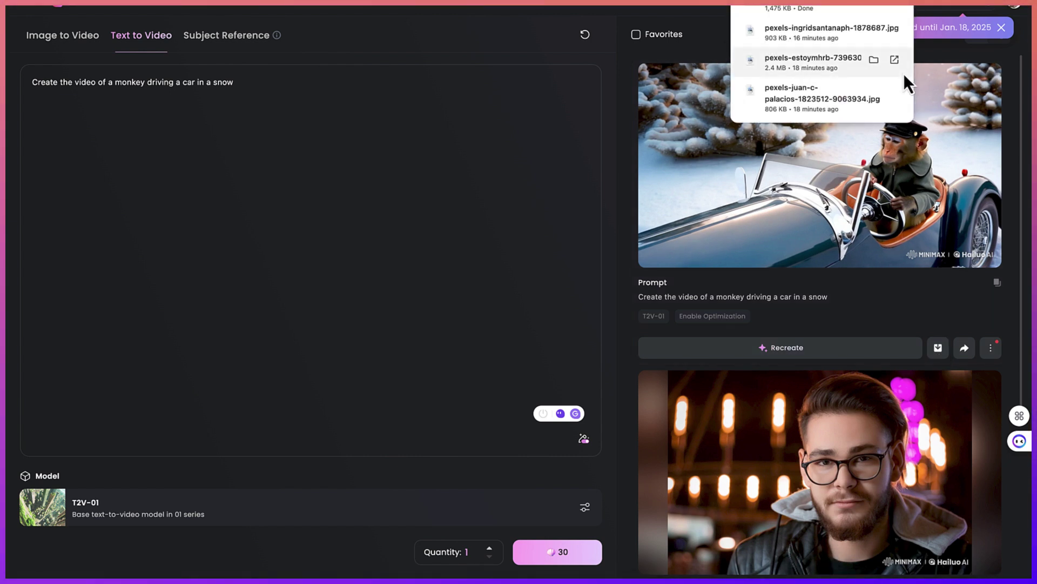
{"action": "left_click", "coordinate": [846, 8]}
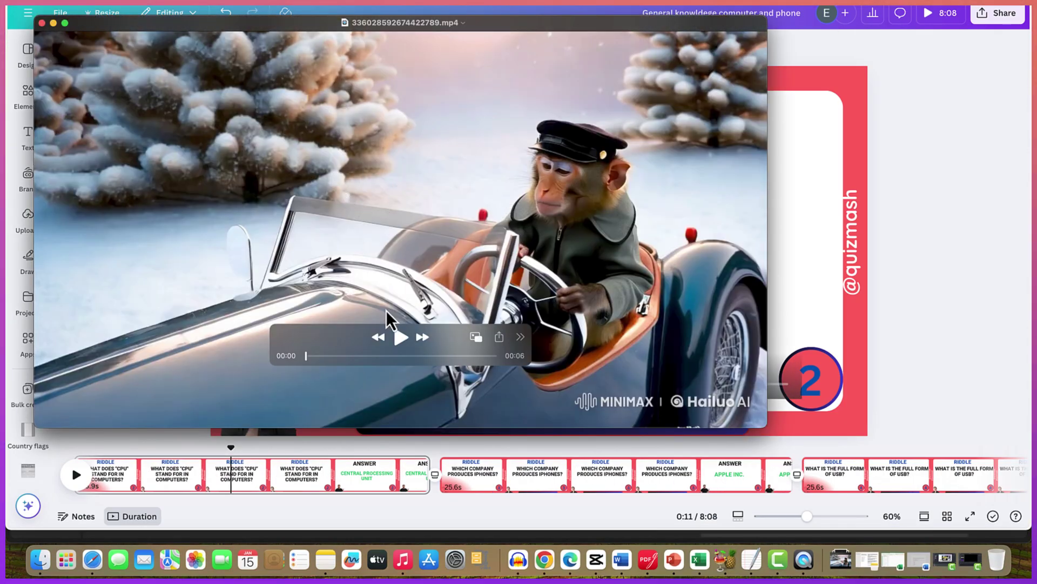
Step: Play the monkey clip in QuickTime Player, then return to the Hailuo page in Chrome
{"action": "left_click", "coordinate": [400, 337]}
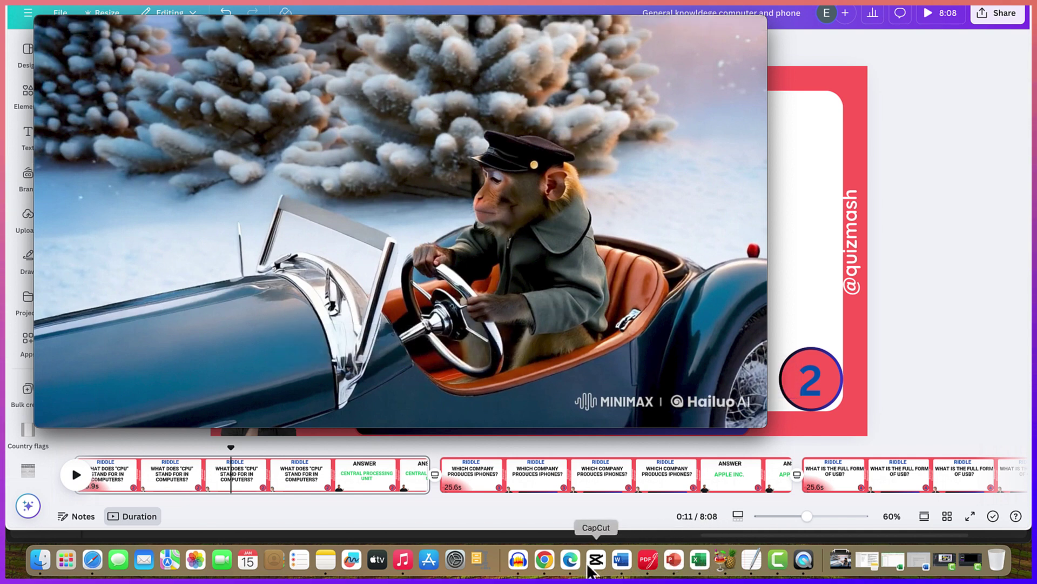
{"action": "left_click", "coordinate": [557, 568]}
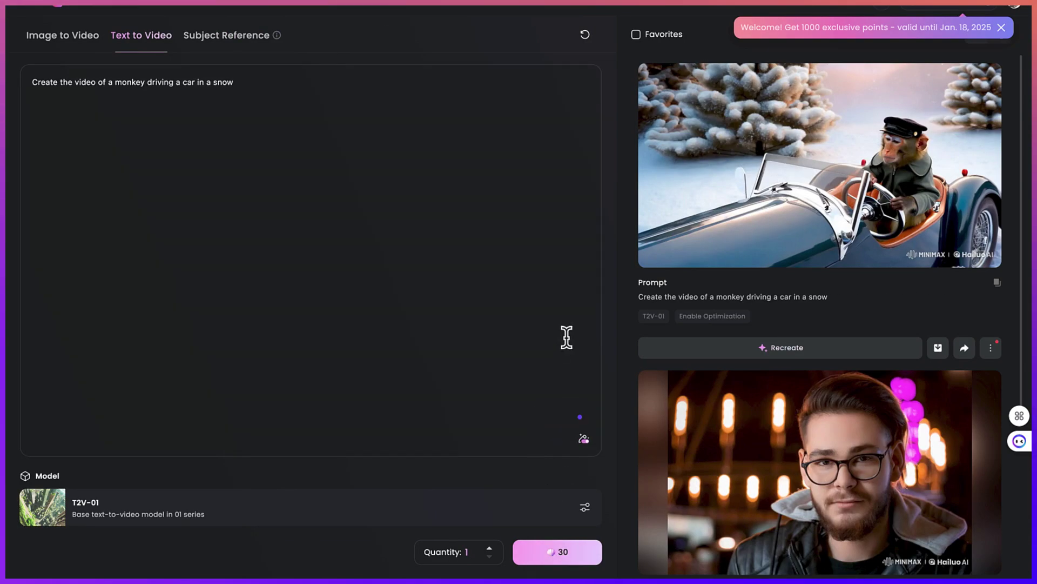